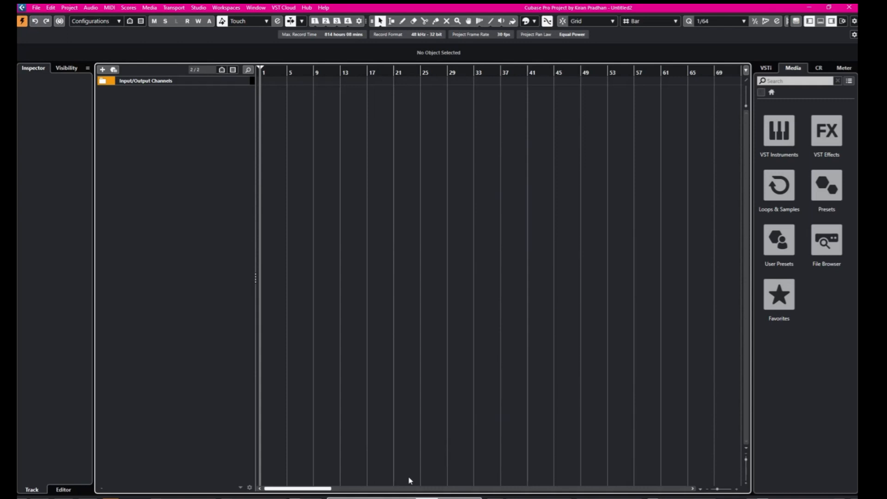
Step: Choose ASIO Fireface USB as the audio system's ASIO driver in Studio Setup, keep the current driver, and accept the setup
click(200, 7)
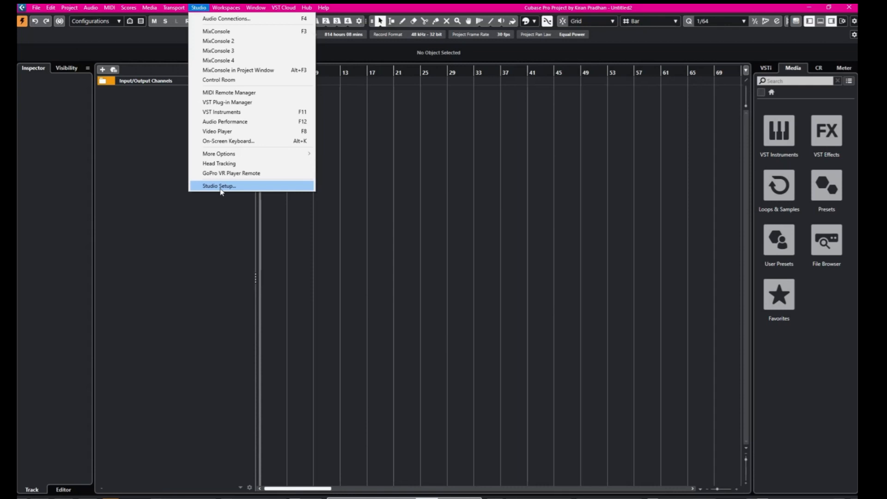
click(220, 187)
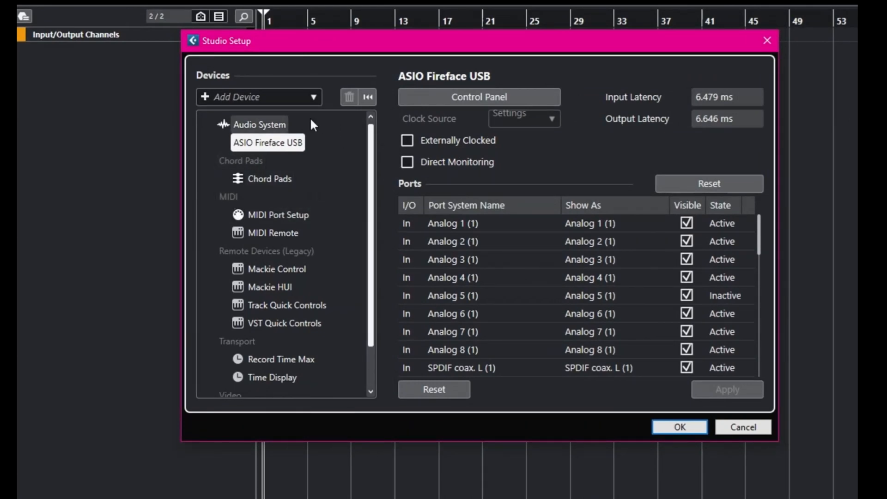
click(260, 125)
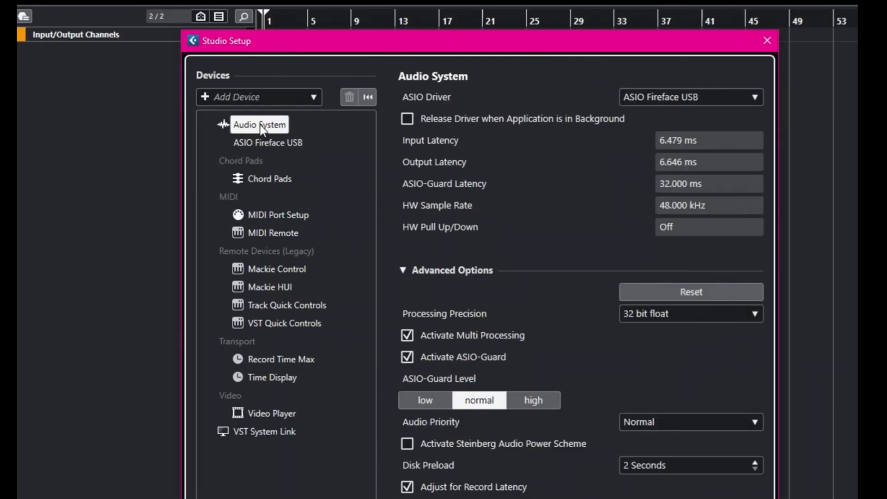
click(757, 97)
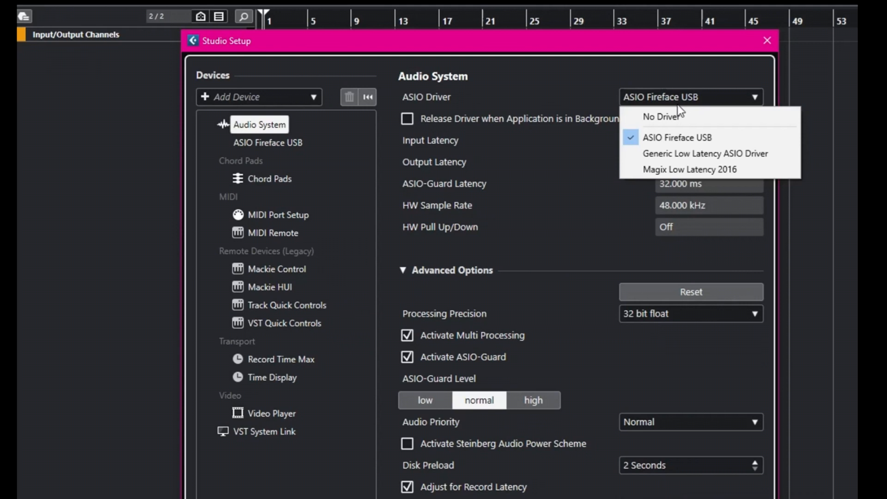
click(669, 137)
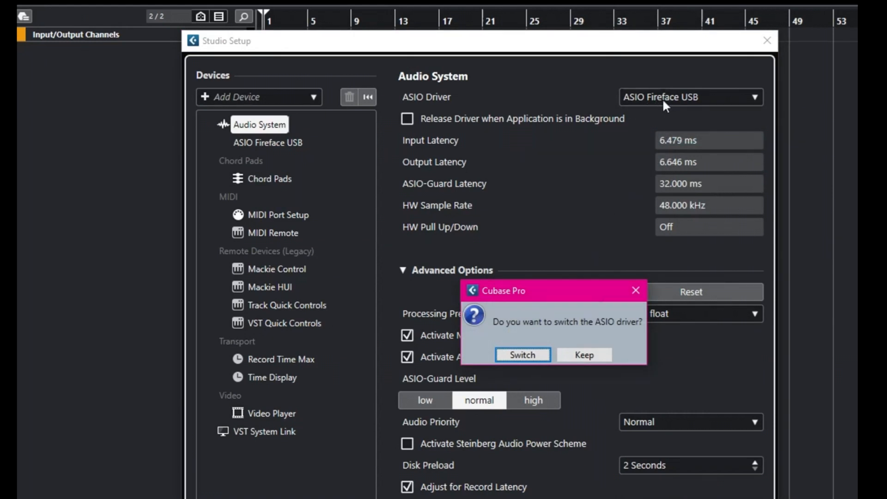
click(584, 355)
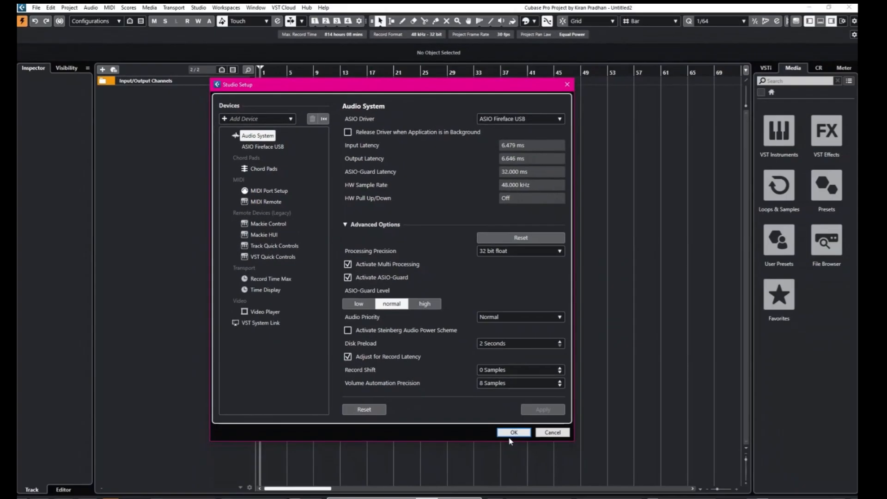
click(566, 490)
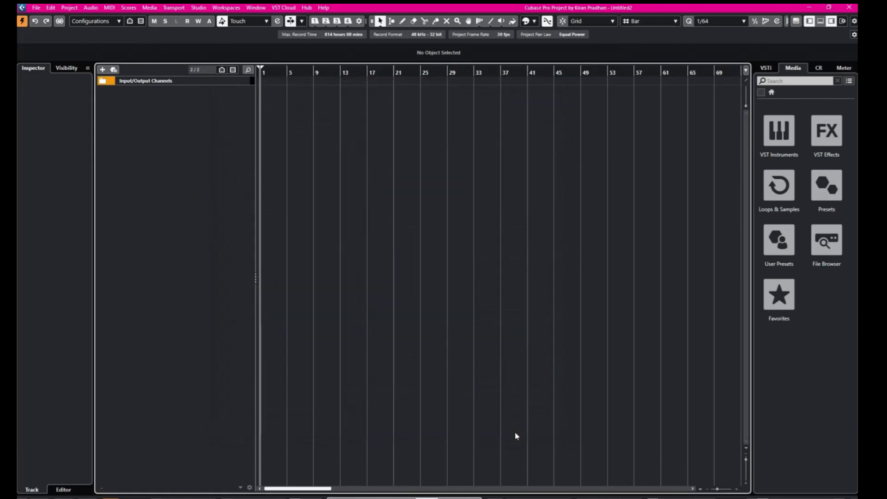
Step: Examine the buffer size options in the ASIO Fireface USB device's control panel, and close Studio Setup without changing them
click(199, 10)
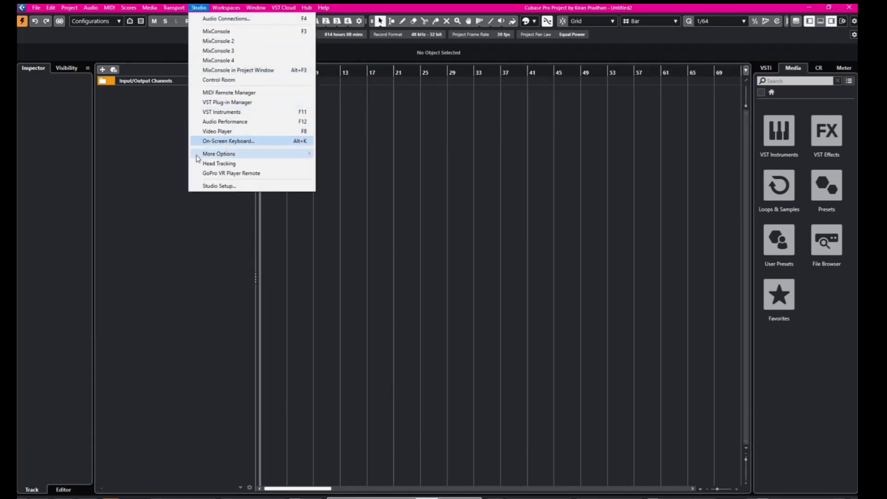
click(219, 186)
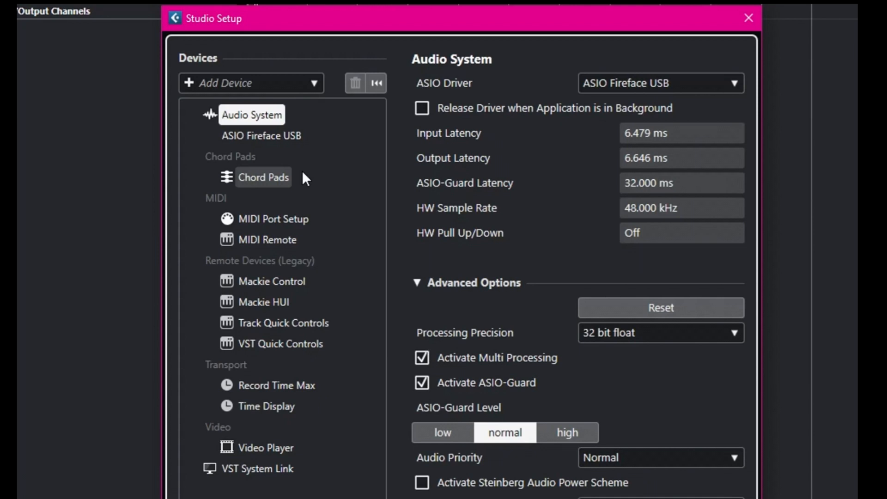
click(272, 137)
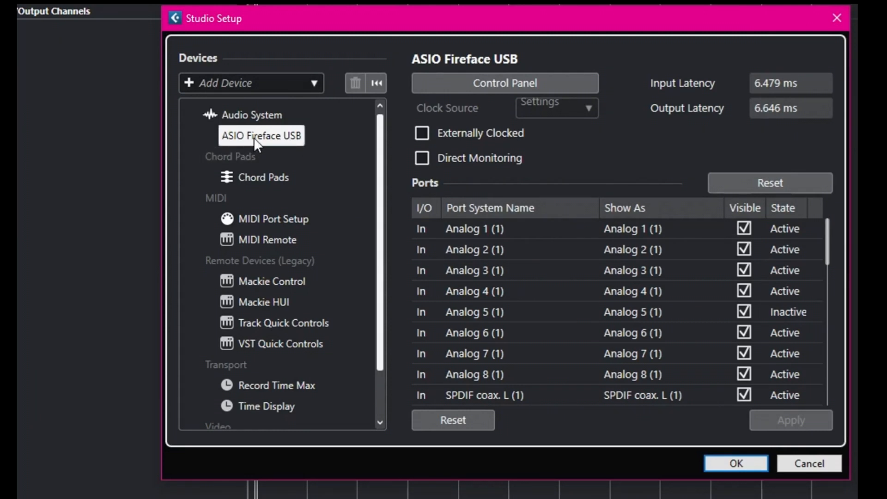
click(510, 78)
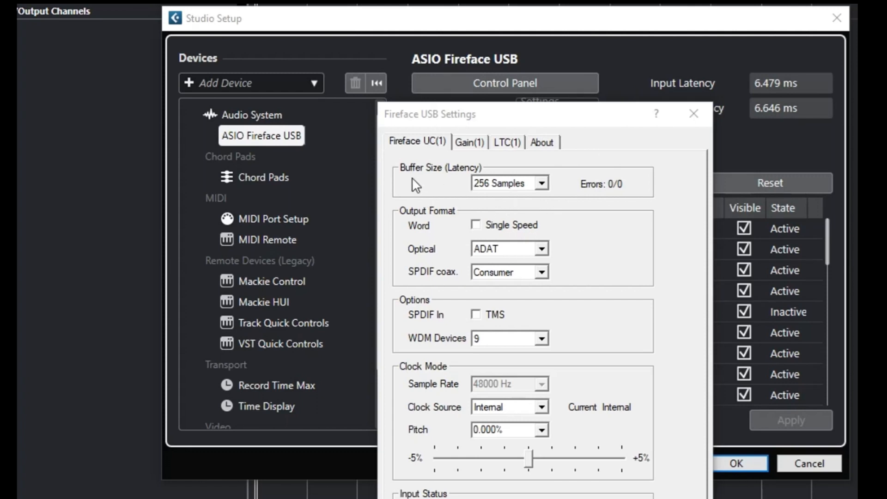
click(542, 184)
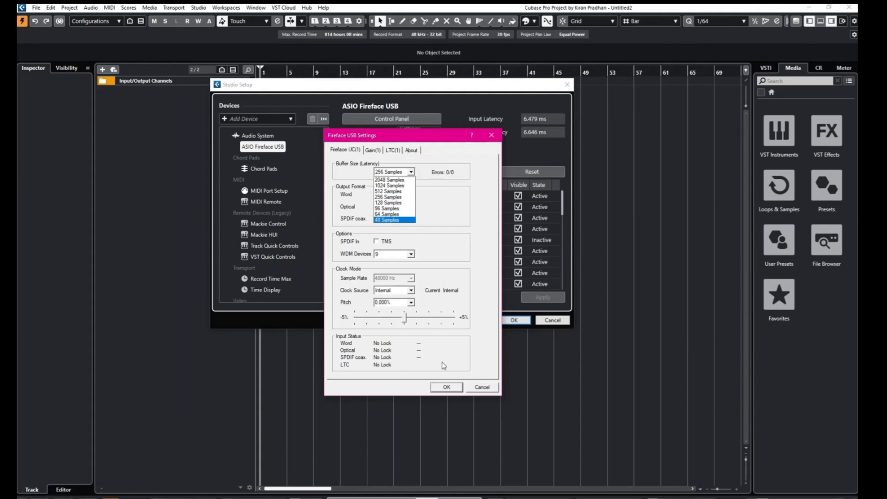
click(453, 390)
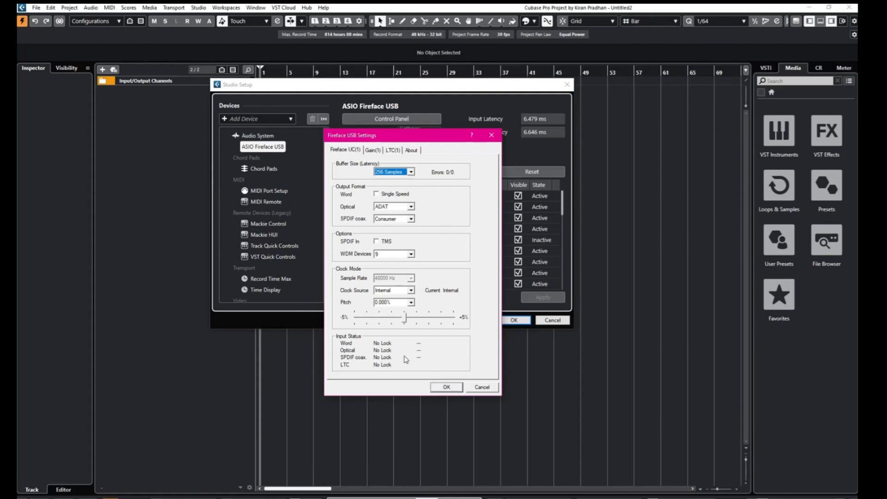
click(454, 388)
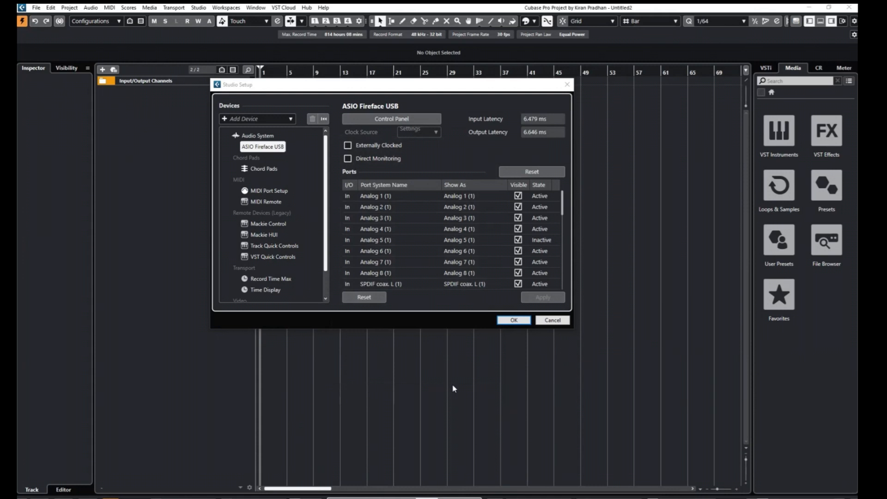
click(516, 321)
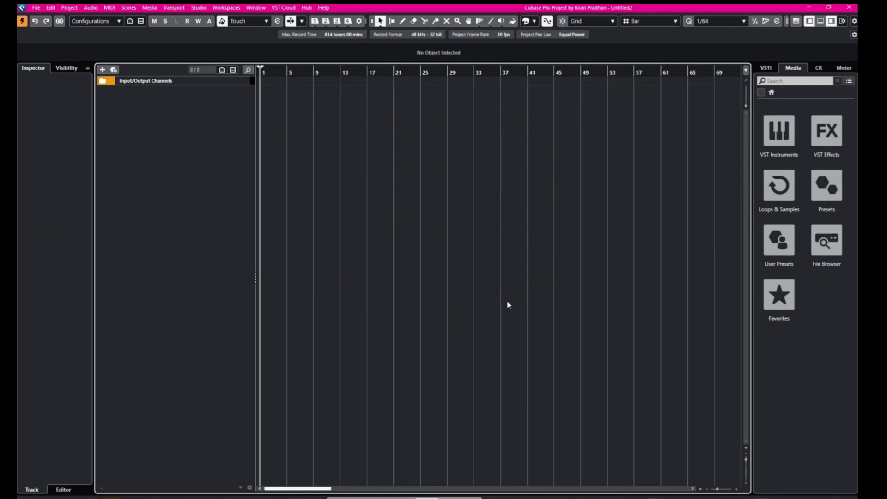
Step: Add one mono input bus in Audio Connections and route it to device port Analog 7 (1)
key(F4)
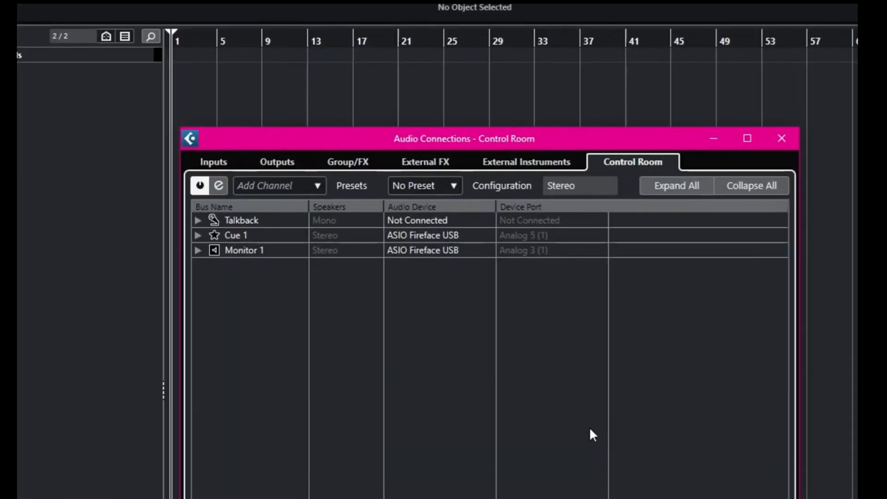
click(217, 163)
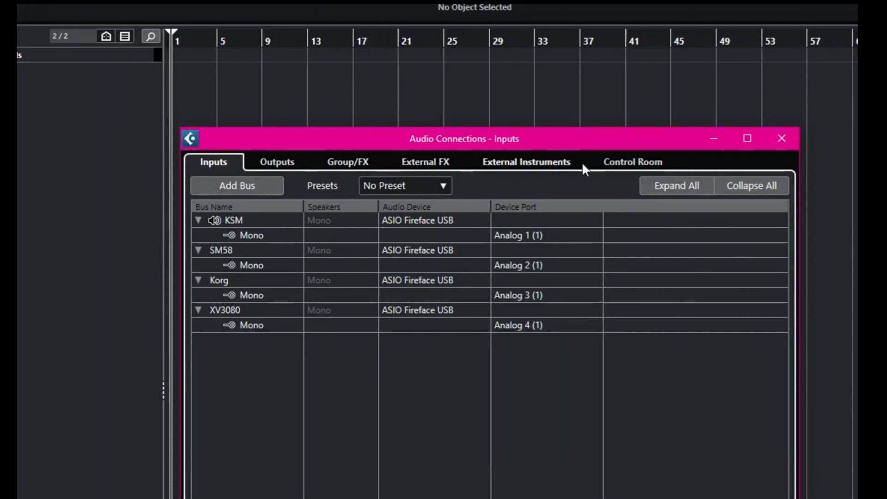
click(232, 182)
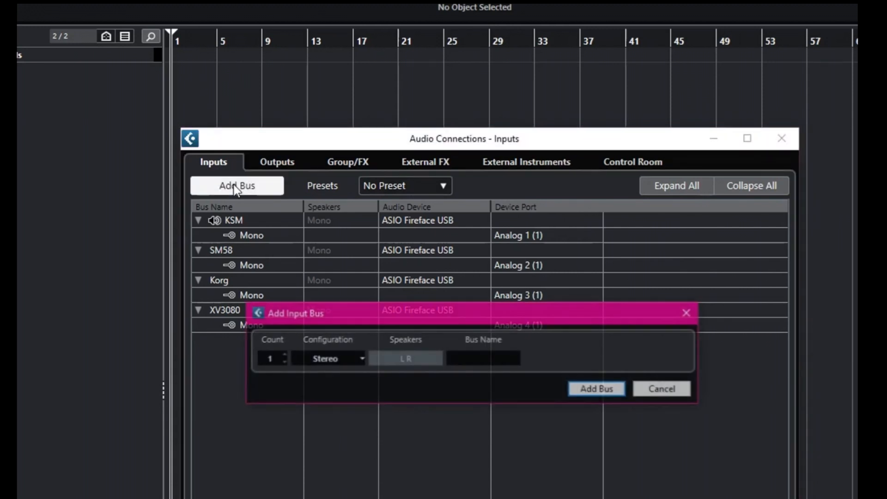
click(361, 360)
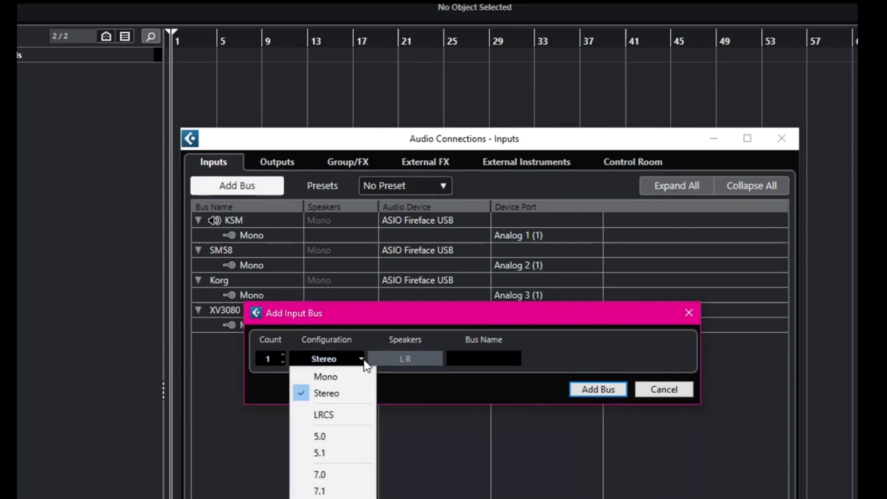
click(345, 382)
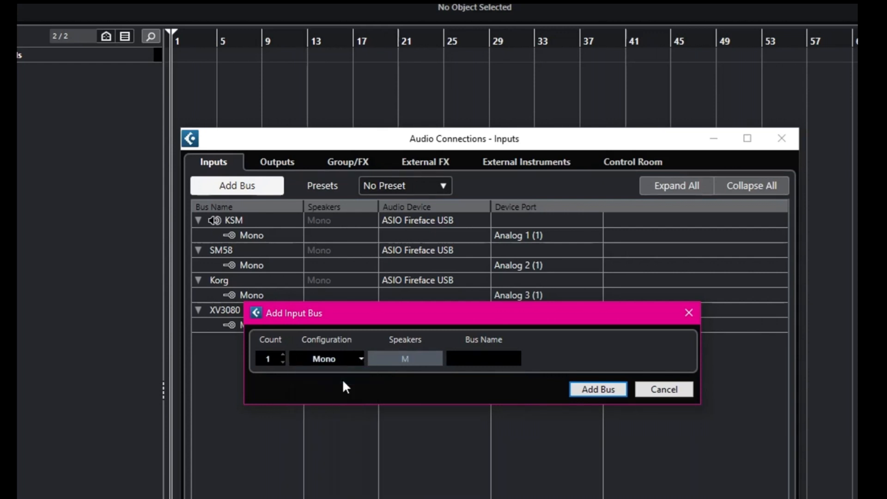
click(598, 389)
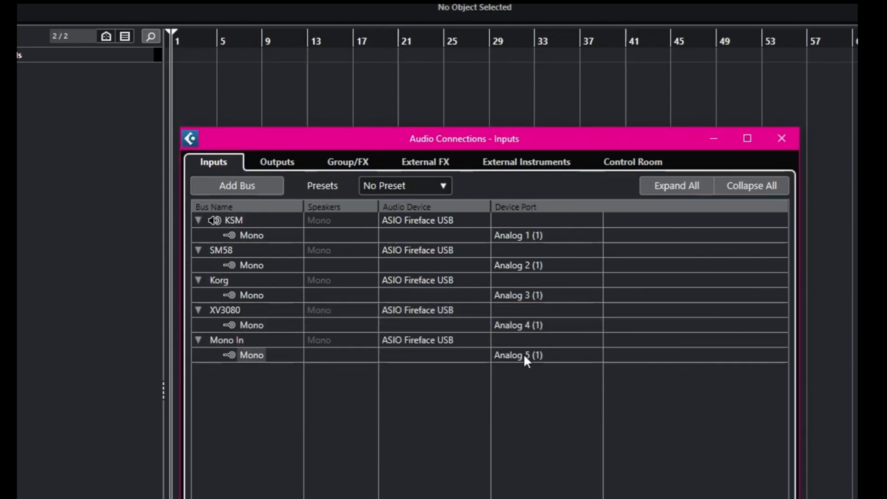
click(551, 354)
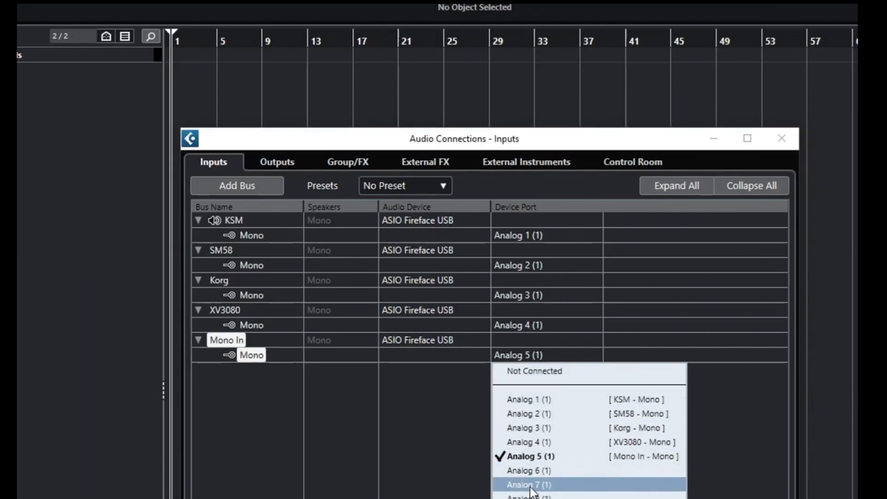
click(507, 485)
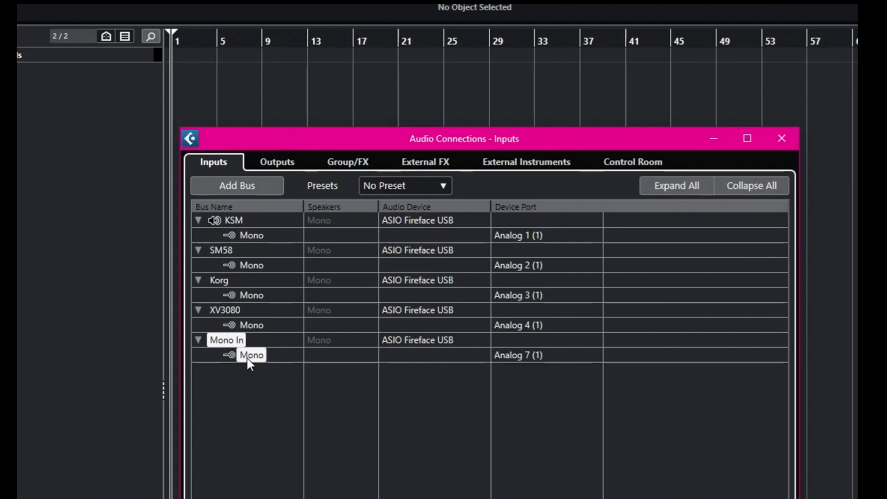
Step: Add one stereo output bus in Audio Connections, leaving its name blank
click(277, 160)
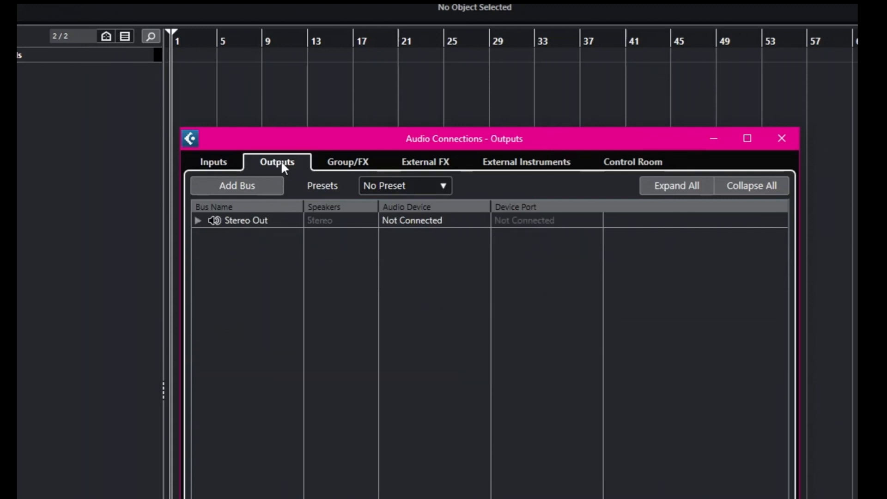
click(246, 186)
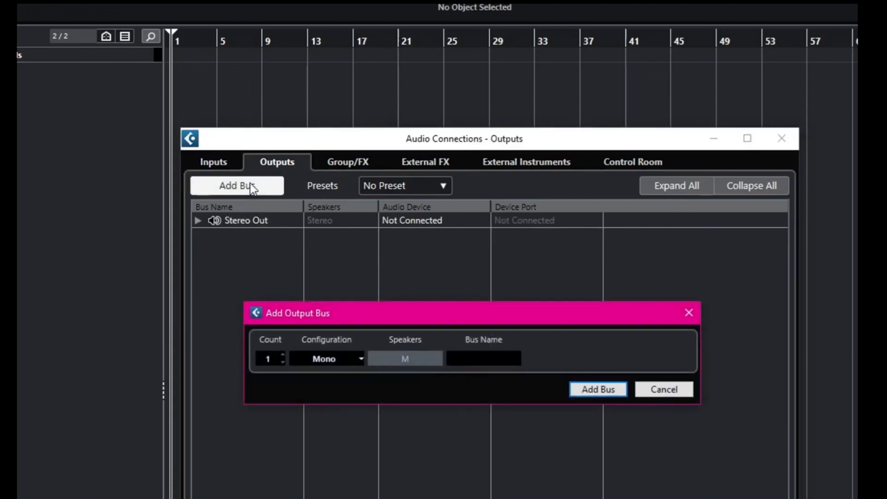
click(361, 365)
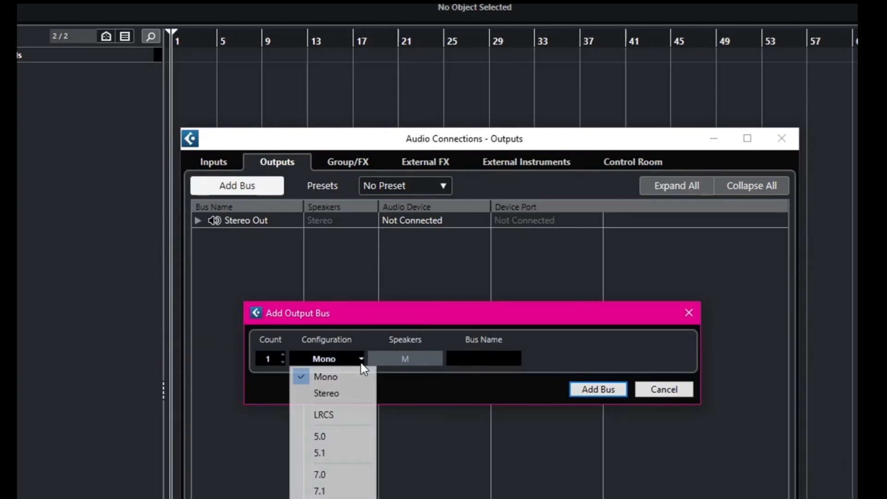
click(329, 396)
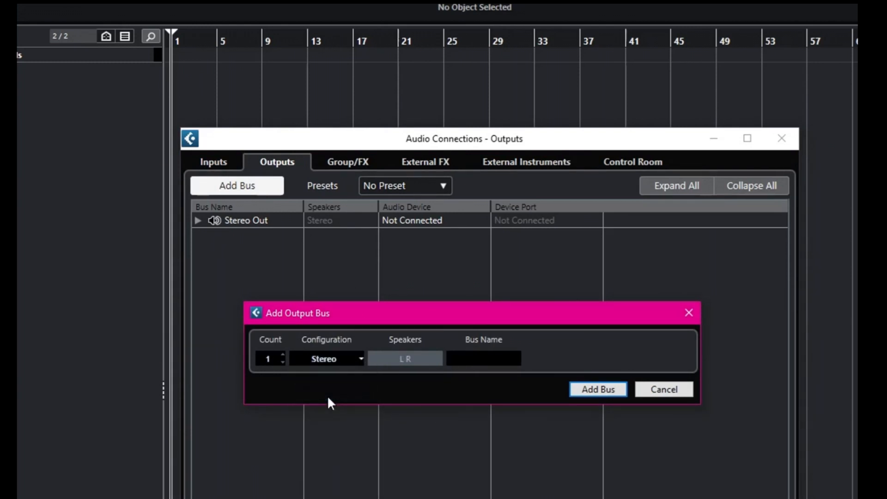
click(600, 389)
Step: Route the new stereo output bus's left channel to Analog 7 (1) and its right channel to Analog 8 (1)
click(547, 280)
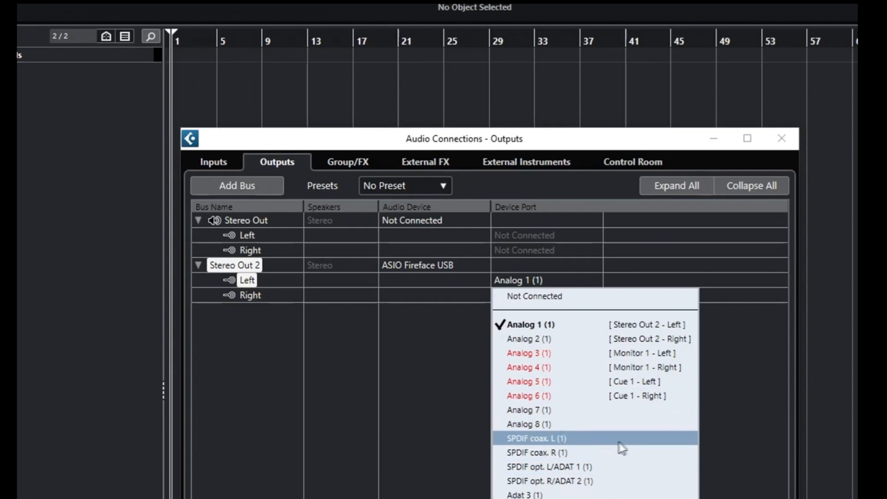
click(539, 410)
click(554, 294)
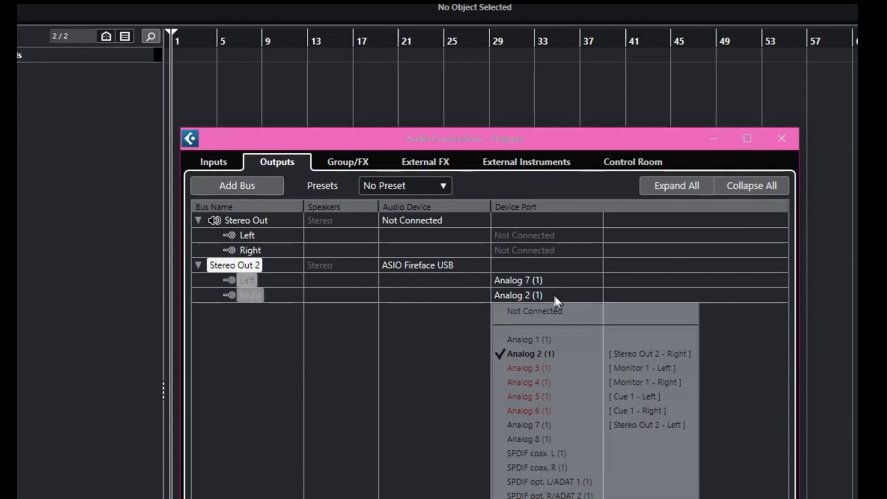
click(547, 440)
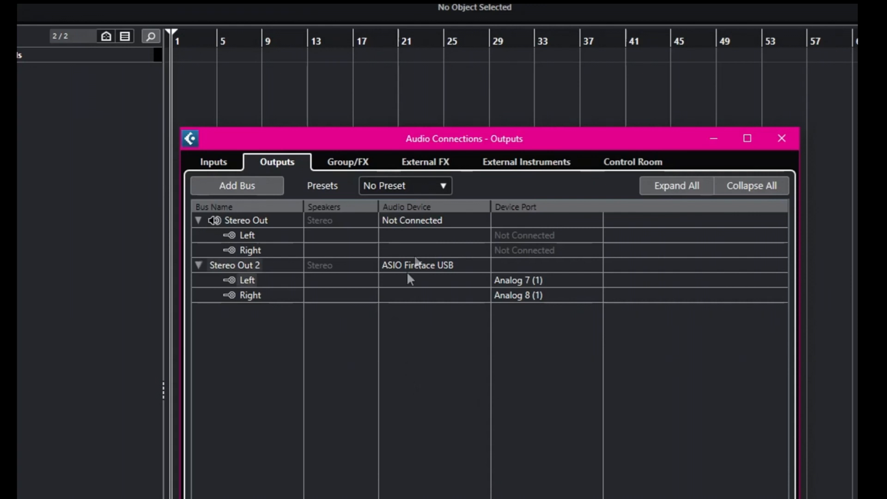
Step: Check the preset options available for the output connections, and open the Control Room connections
click(444, 185)
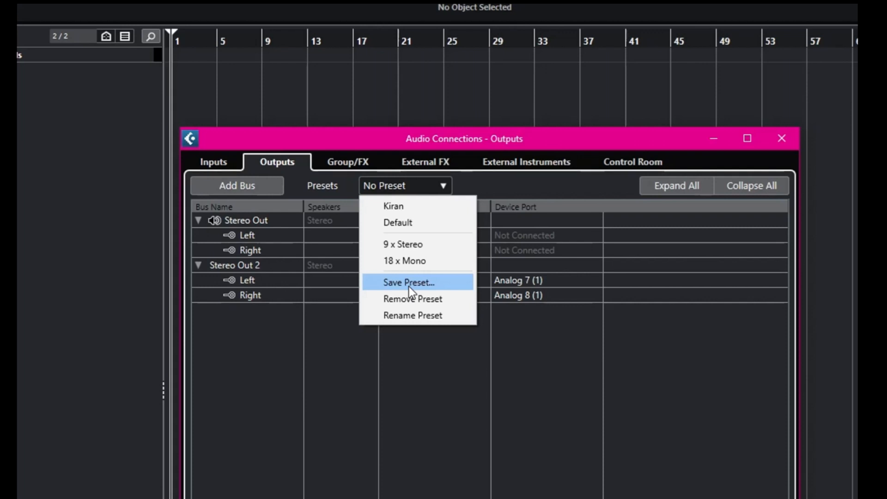
click(630, 159)
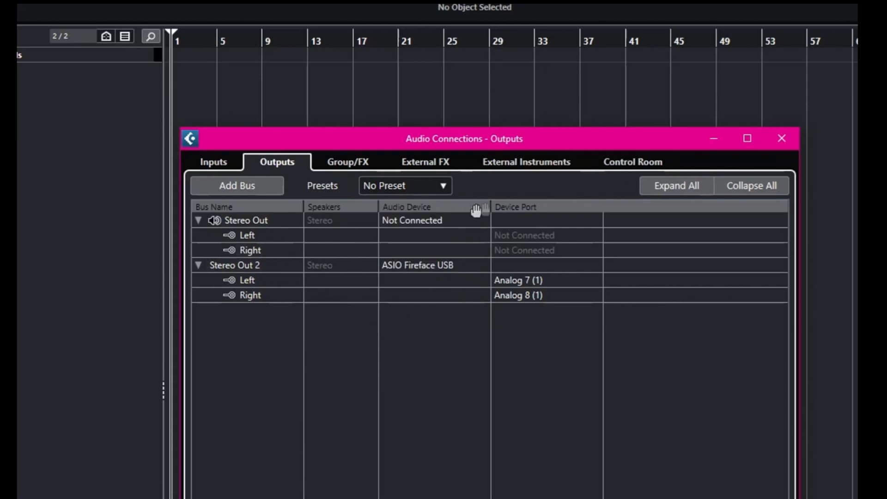
click(646, 160)
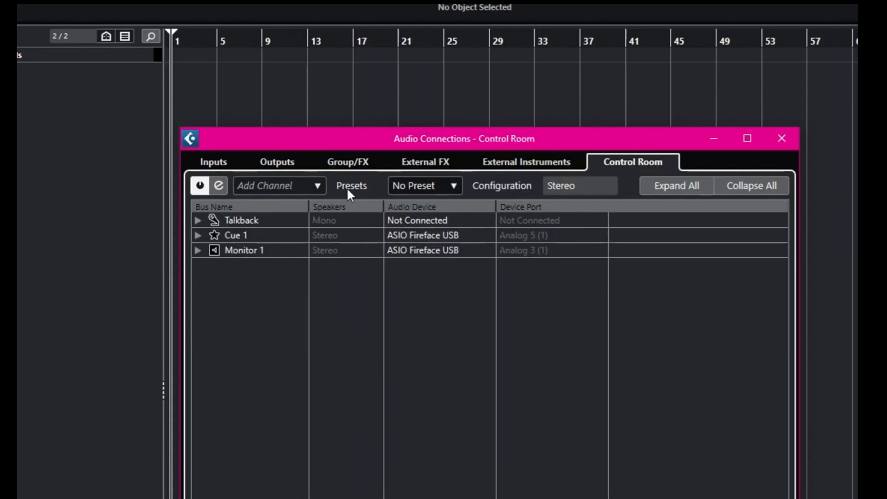